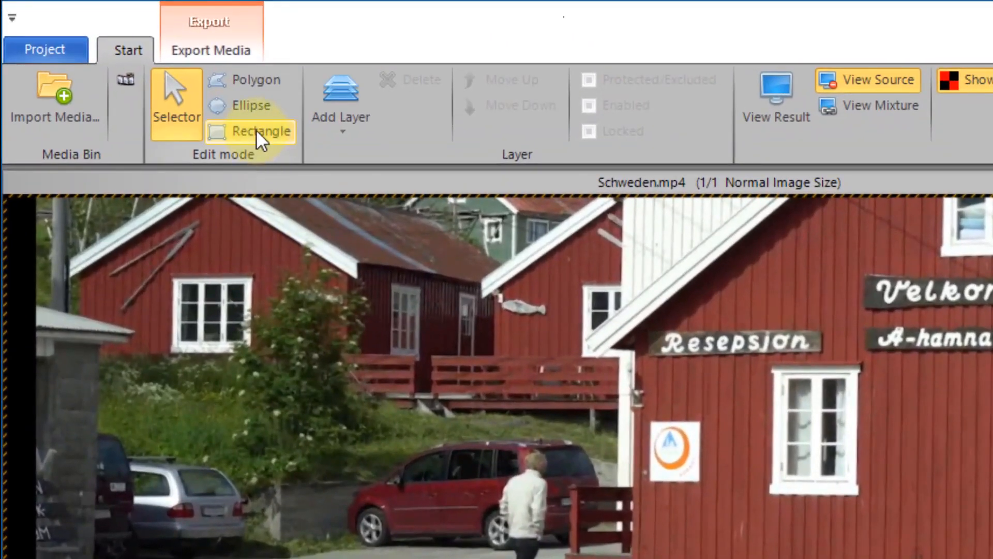
- Draw and apply a rectangle removal mask around the walking man, then turn on Key frames
{"action": "left_click", "coordinate": [256, 129]}
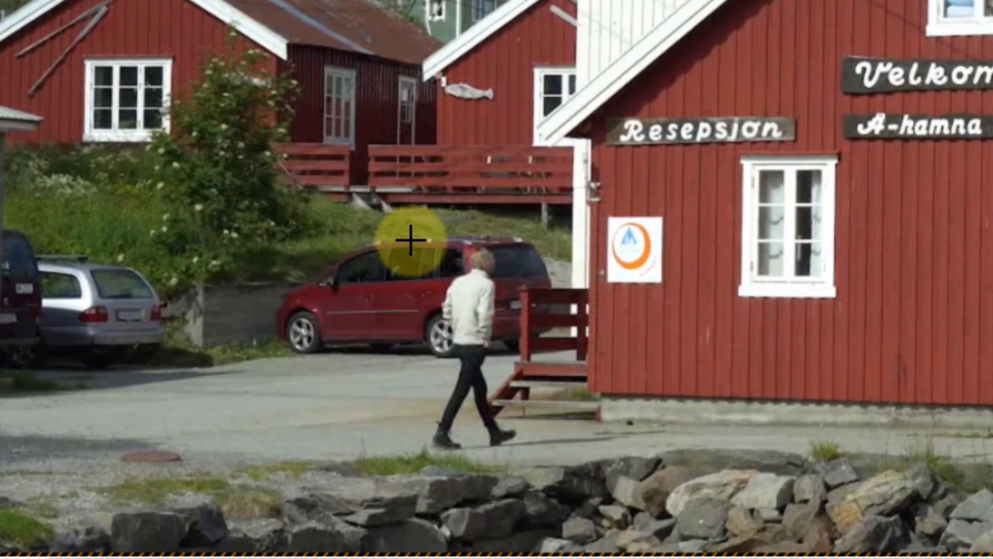
{"action": "left_click_drag", "start_coordinate": [408, 236], "coordinate": [517, 437]}
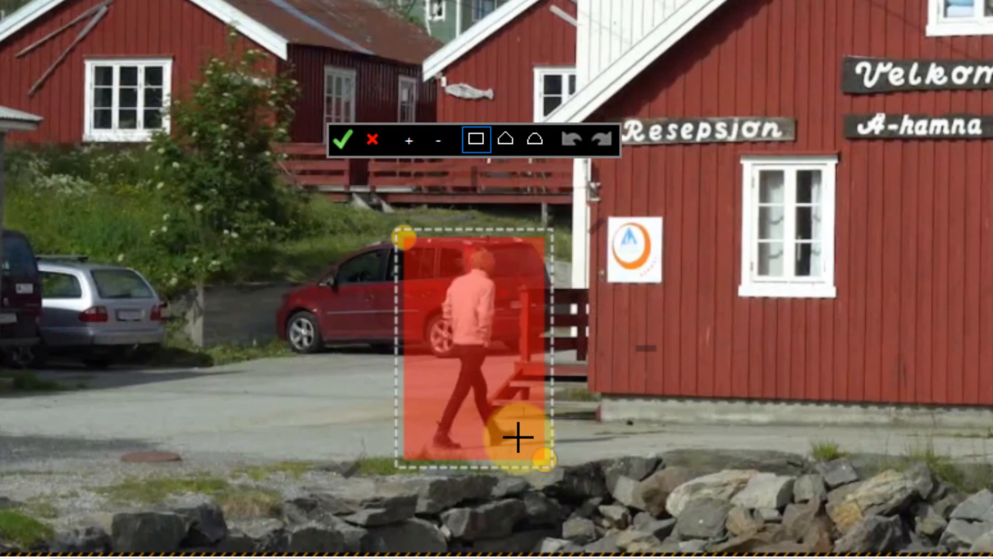
{"action": "left_click", "coordinate": [342, 138]}
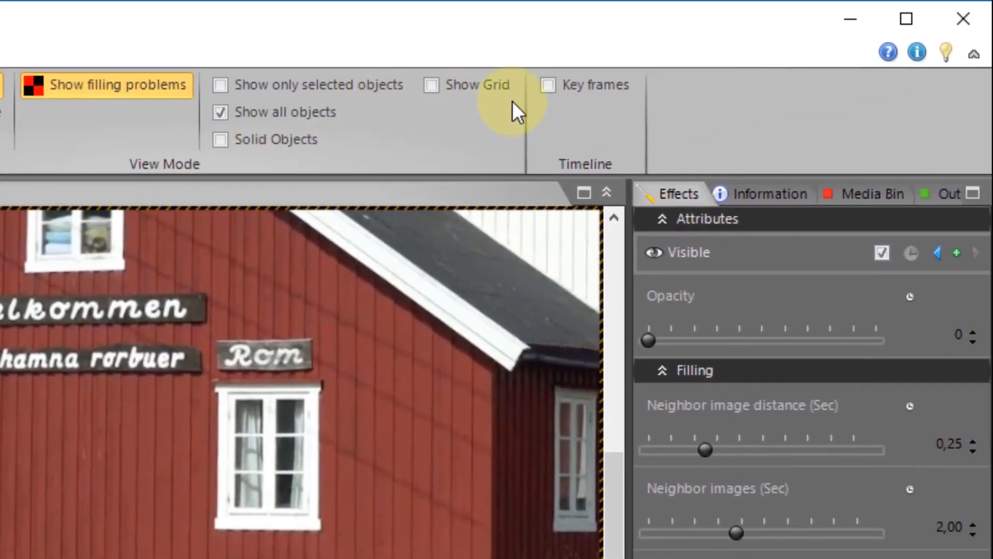
{"action": "left_click", "coordinate": [551, 86]}
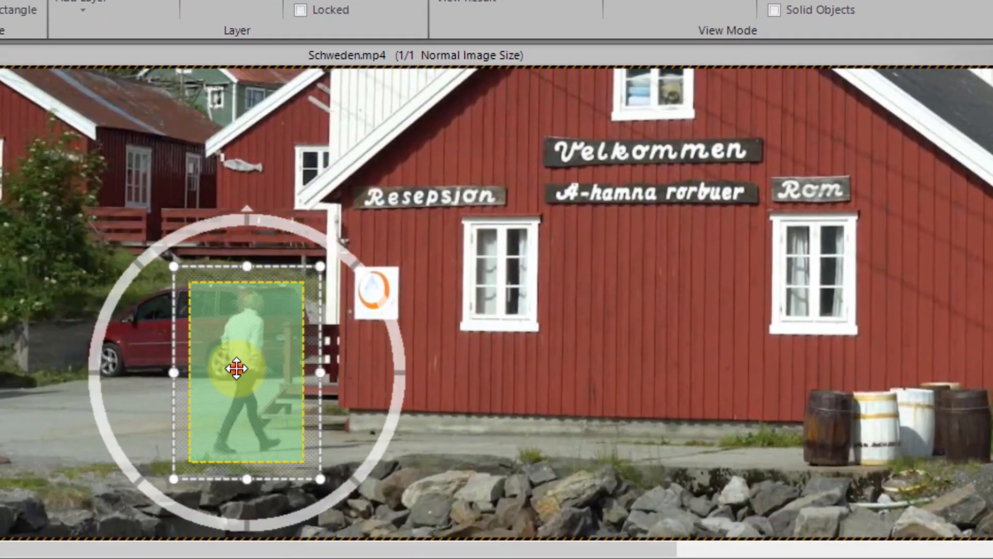
- Start mouse-tracking the mask and keep it on the man, stepping forward to 00:00:06:14
{"action": "left_click", "coordinate": [237, 368]}
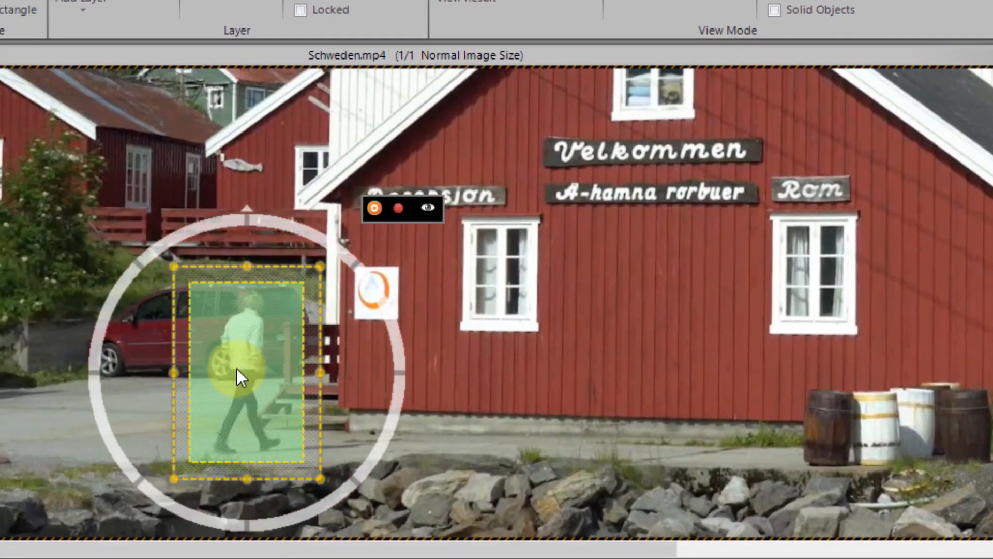
{"action": "left_click", "coordinate": [396, 210]}
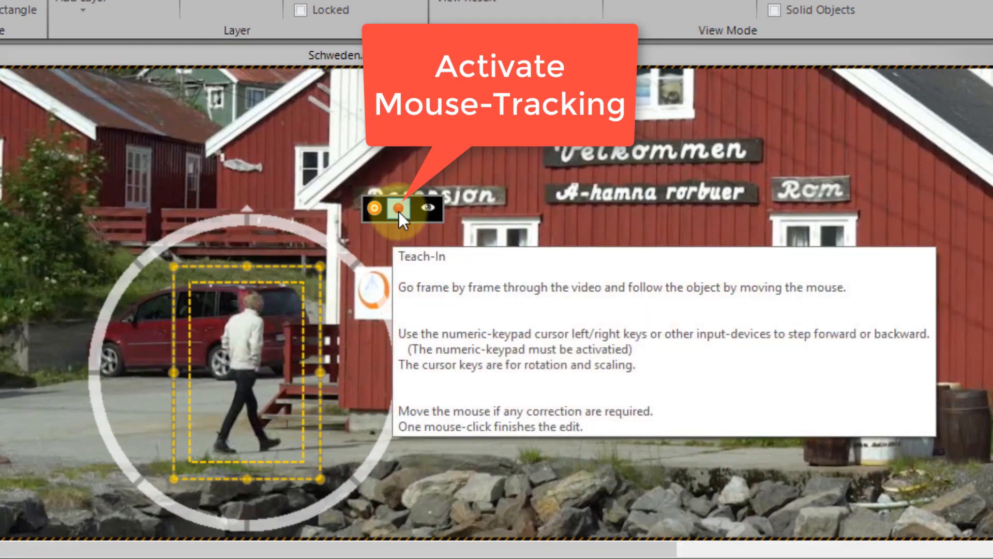
{"action": "left_click", "coordinate": [399, 212]}
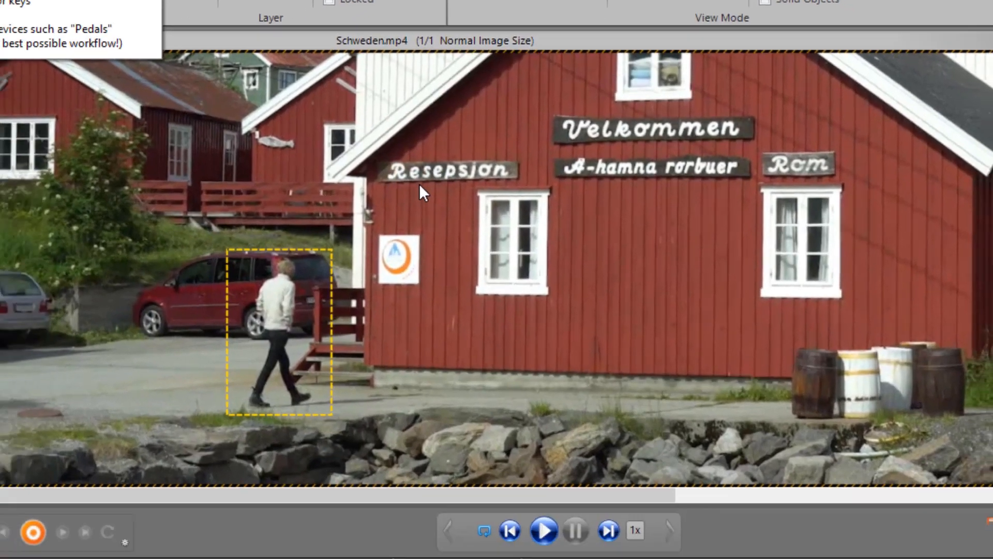
{"action": "key", "text": "n"}
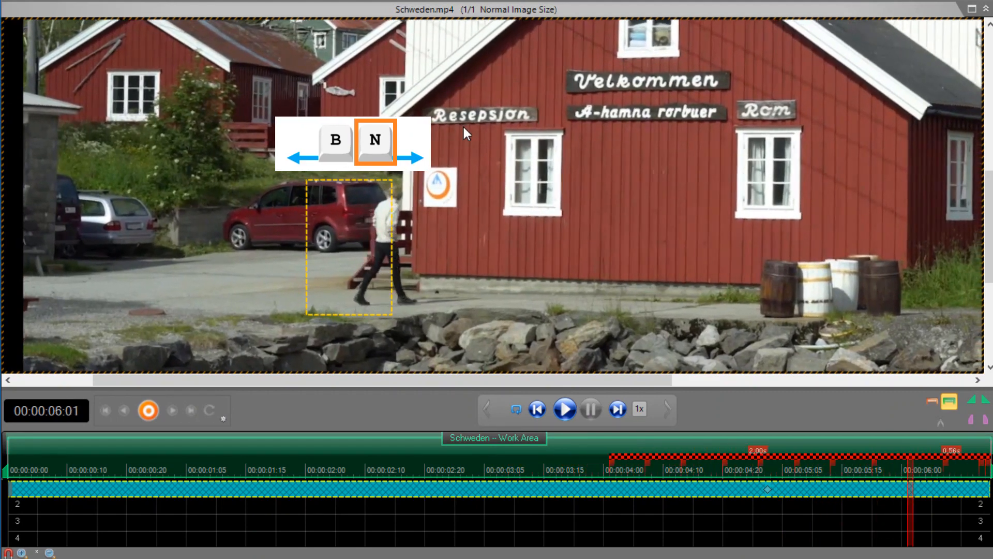
{"action": "left_click_drag", "start_coordinate": [349, 246], "coordinate": [384, 245]}
{"action": "key", "text": "n"}
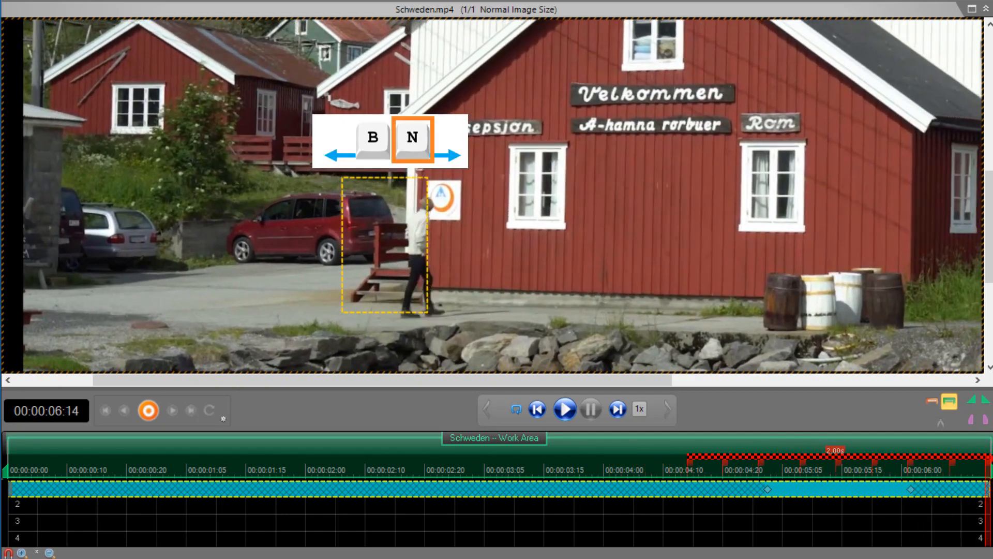
{"action": "left_click_drag", "start_coordinate": [384, 245], "coordinate": [419, 255]}
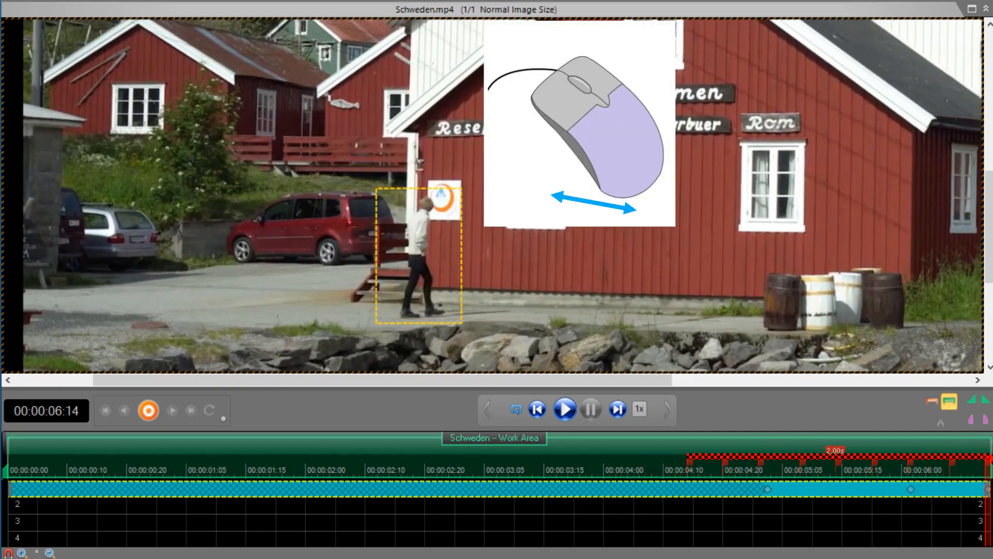
- Track the mask backward to 00:00:00:14, repositioning and resizing it with arrow keys to fit the man
{"action": "key", "text": "b"}
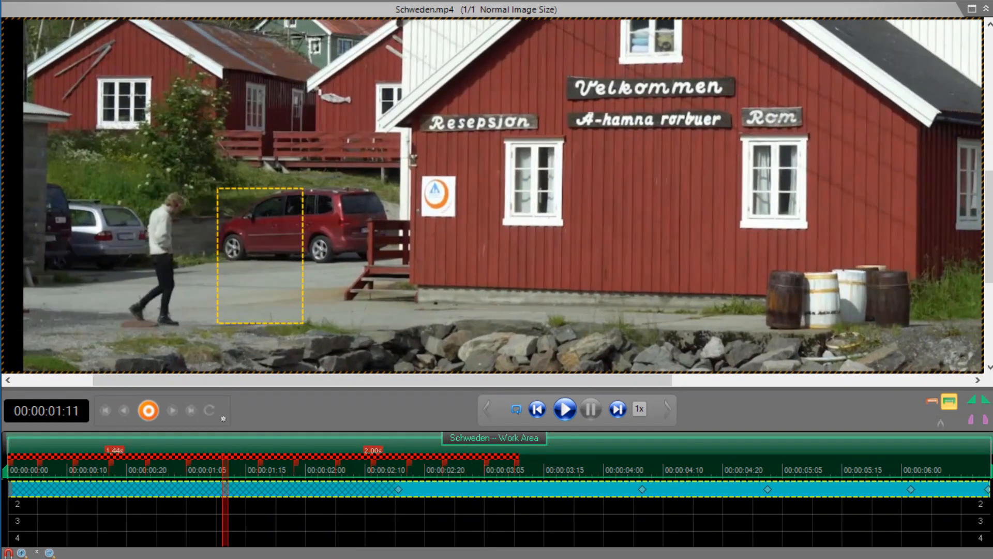
{"action": "key", "text": "Left"}
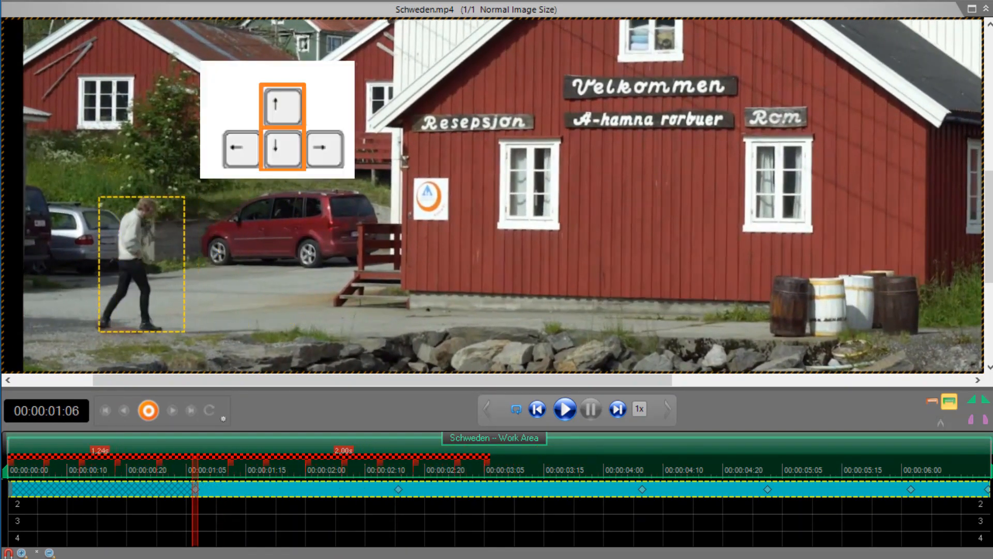
{"action": "key", "text": "Up"}
{"action": "key", "text": "Up"}
{"action": "key", "text": "Up"}
{"action": "key", "text": "Up"}
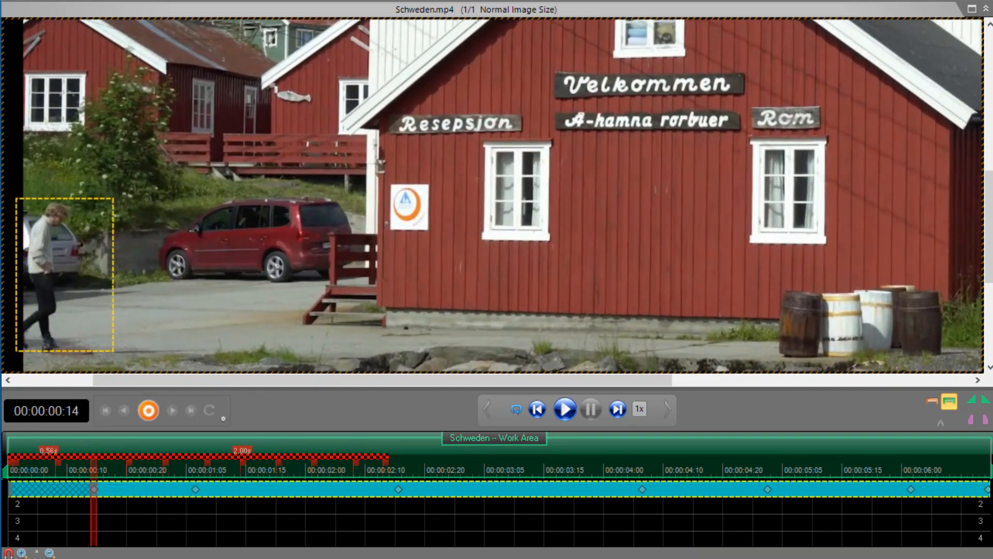
{"action": "key", "text": "Down"}
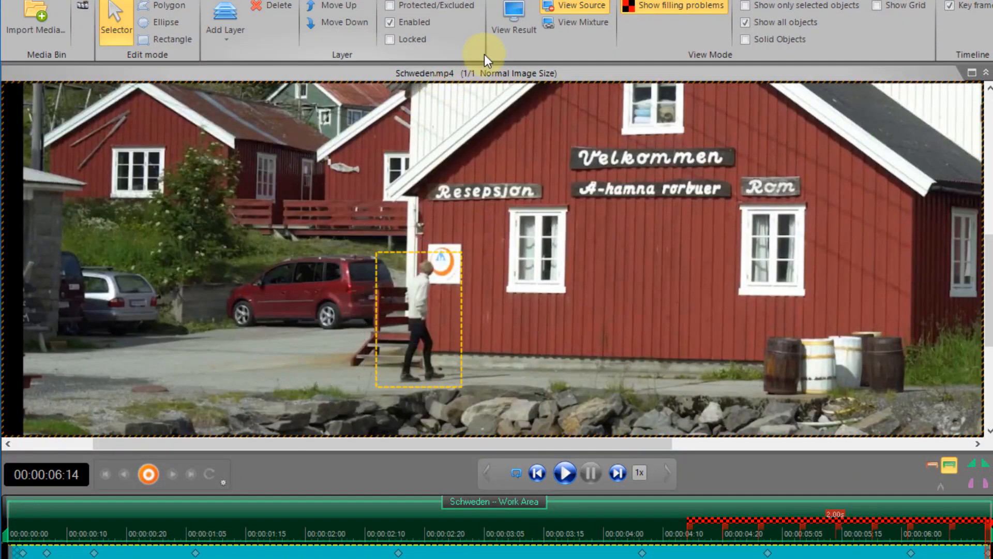
{"action": "left_click", "coordinate": [514, 28]}
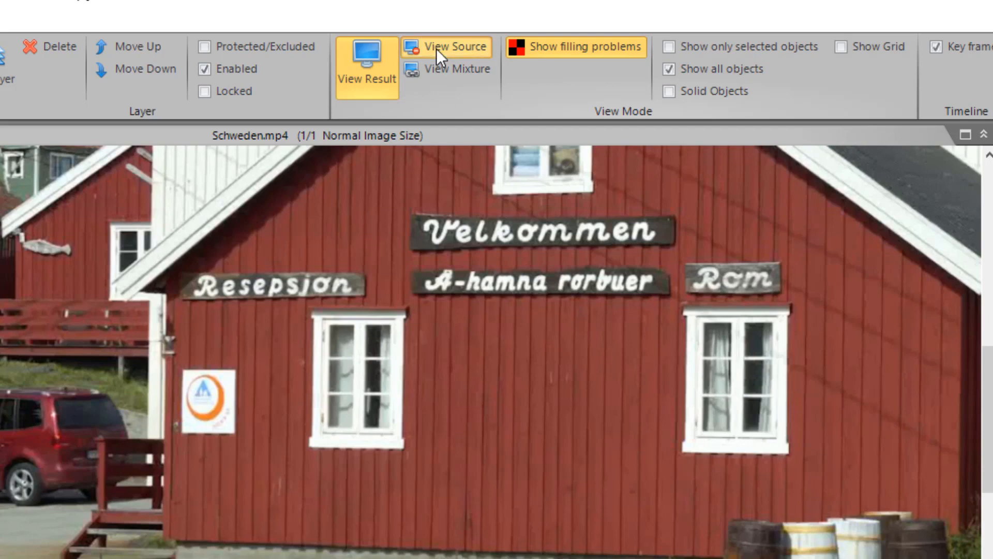
{"action": "left_click", "coordinate": [436, 49]}
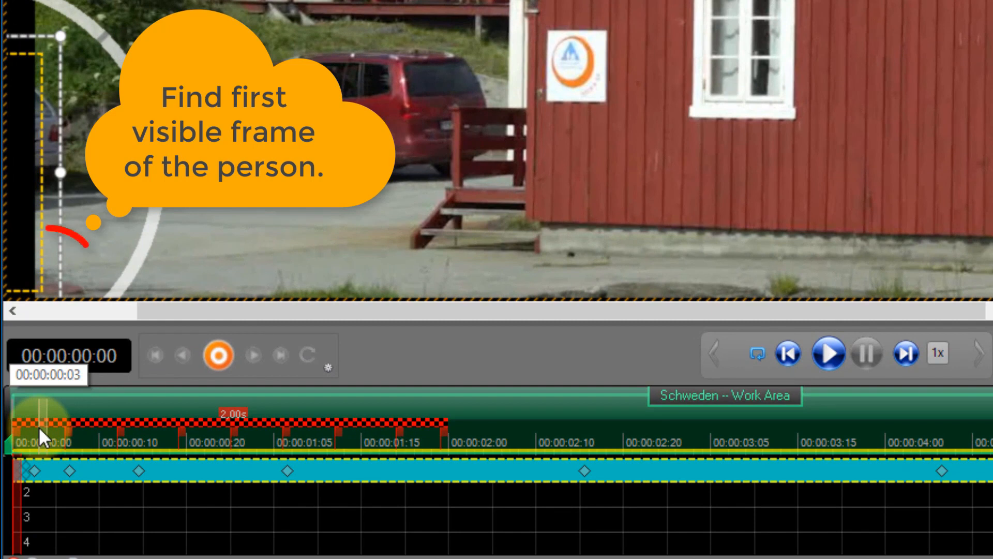
- Set the mask layer to start at the man's first visible frame
{"action": "left_click", "coordinate": [38, 426]}
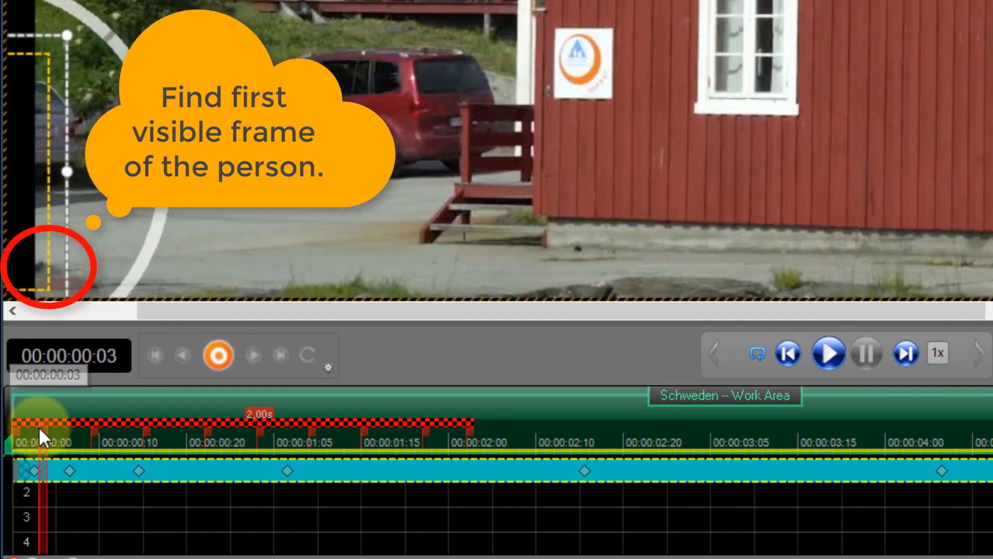
{"action": "mouse_move", "coordinate": [39, 426]}
{"action": "left_mouse_down"}
{"action": "mouse_move", "coordinate": [56, 426]}
{"action": "mouse_move", "coordinate": [37, 427]}
{"action": "left_mouse_up"}
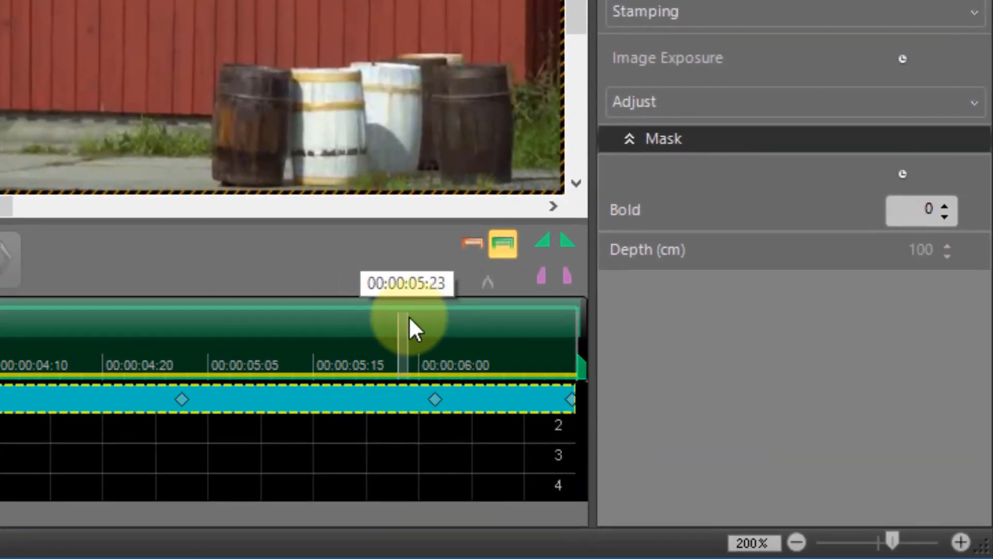
{"action": "left_click", "coordinate": [536, 280]}
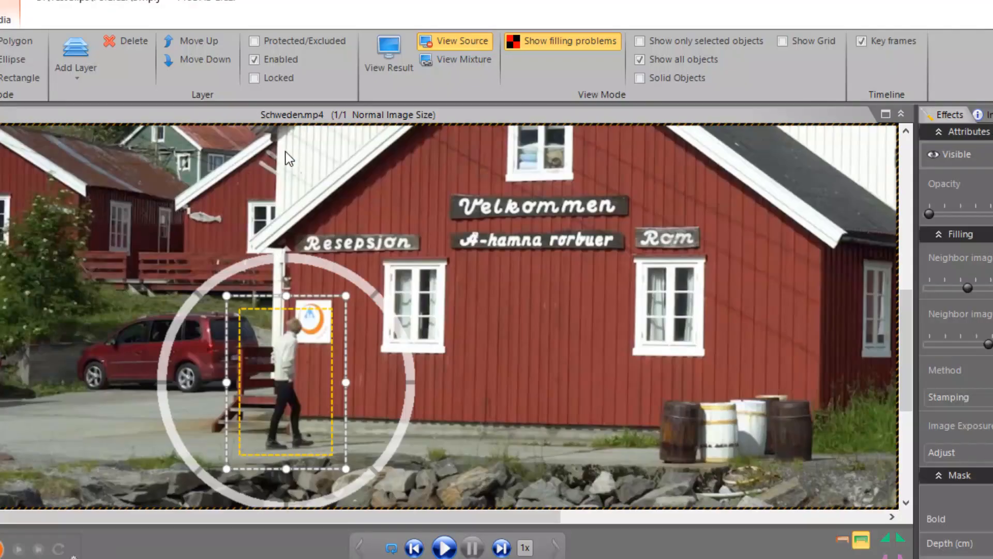
- In the result view, extend the layer's start back to 00:00:00:00, then return to the source footage
{"action": "left_click", "coordinate": [388, 66]}
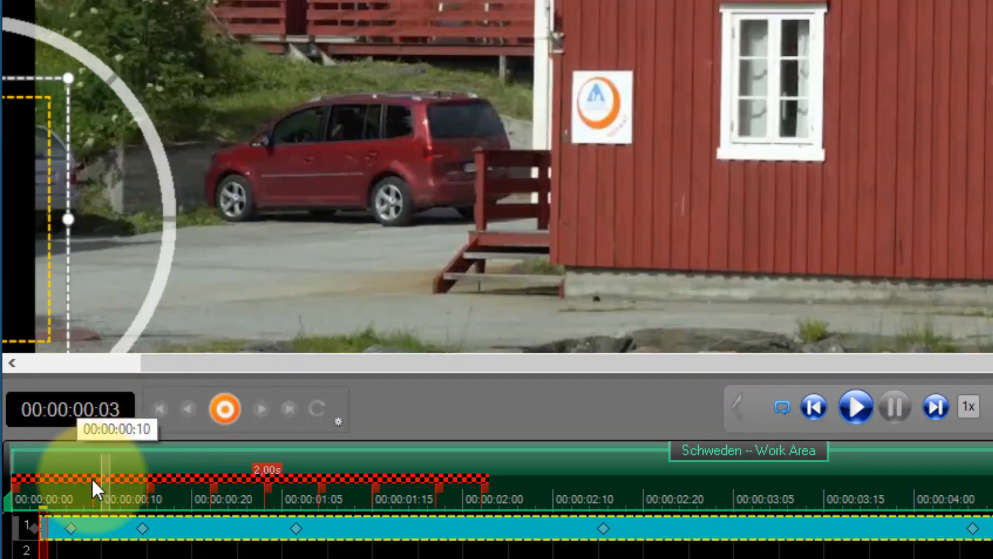
{"action": "left_click", "coordinate": [46, 496]}
{"action": "left_click_drag", "start_coordinate": [47, 497], "coordinate": [79, 507]}
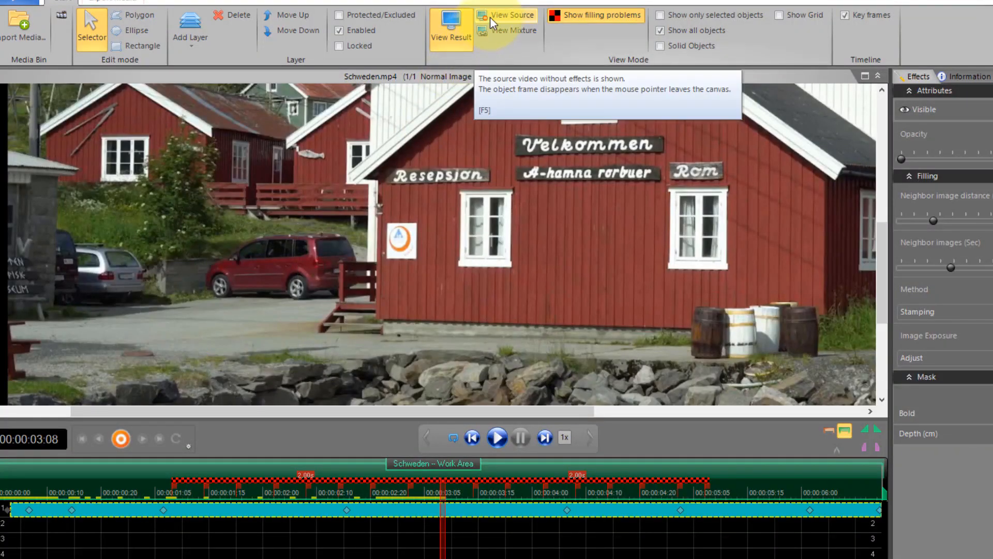
{"action": "left_click", "coordinate": [490, 16]}
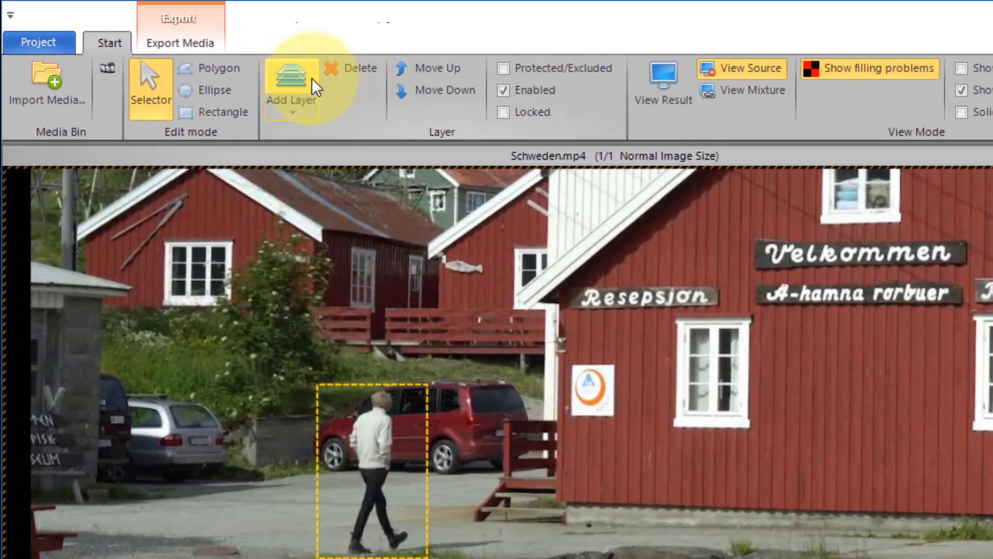
- Add a second layer with a thin rectangle mask over the shadow, tilted to match its angle
{"action": "left_click", "coordinate": [312, 79]}
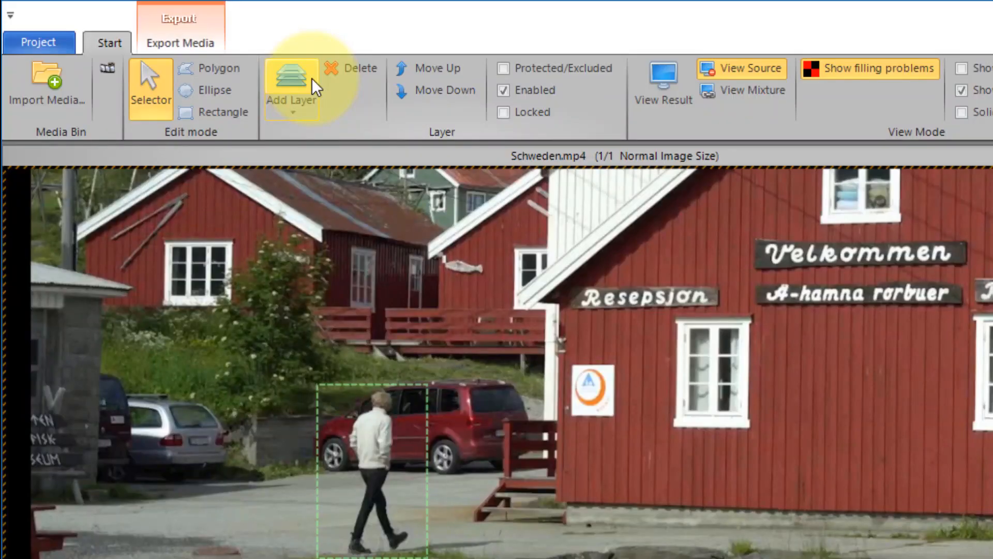
{"action": "left_click", "coordinate": [234, 117]}
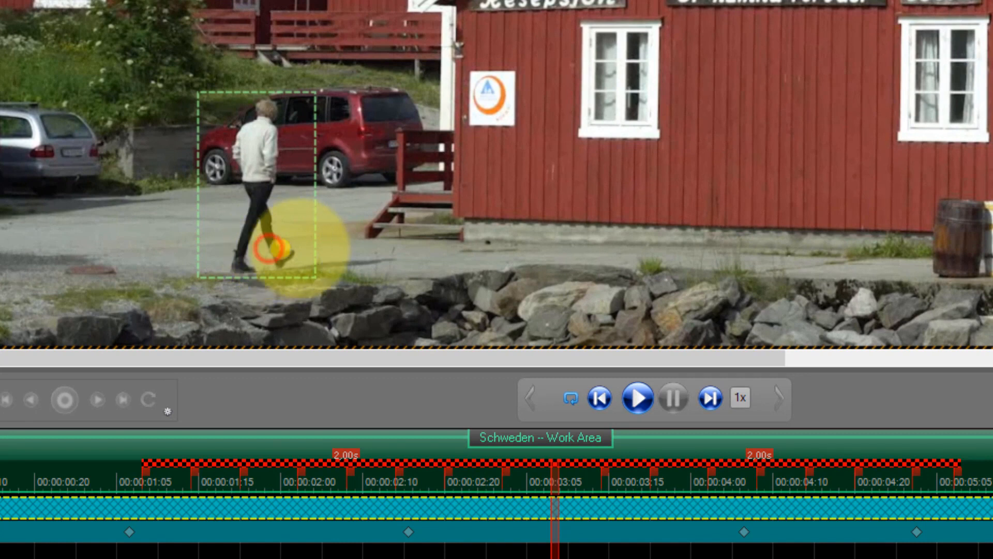
{"action": "mouse_move", "coordinate": [292, 249]}
{"action": "left_mouse_down"}
{"action": "mouse_move", "coordinate": [367, 250]}
{"action": "mouse_move", "coordinate": [408, 274]}
{"action": "left_mouse_up"}
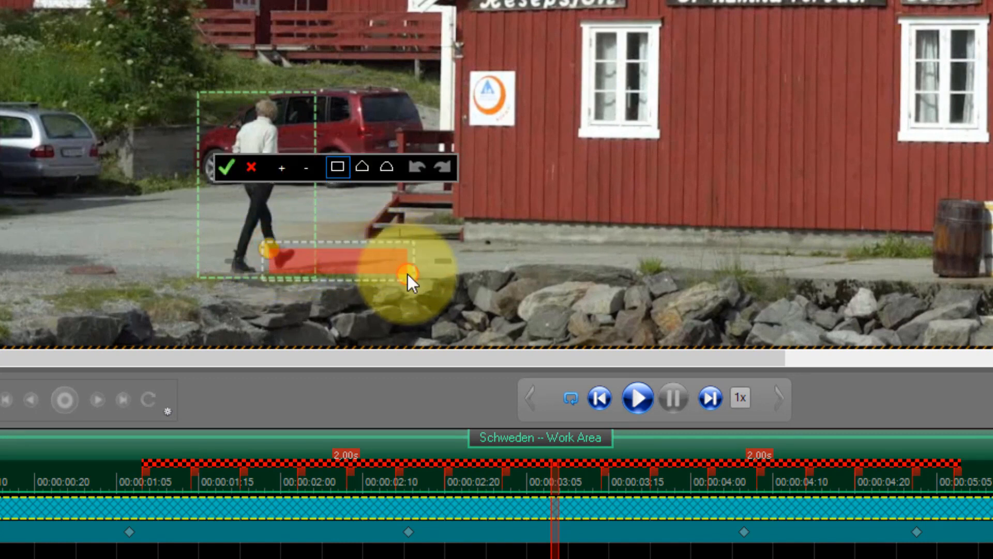
{"action": "left_click", "coordinate": [228, 173]}
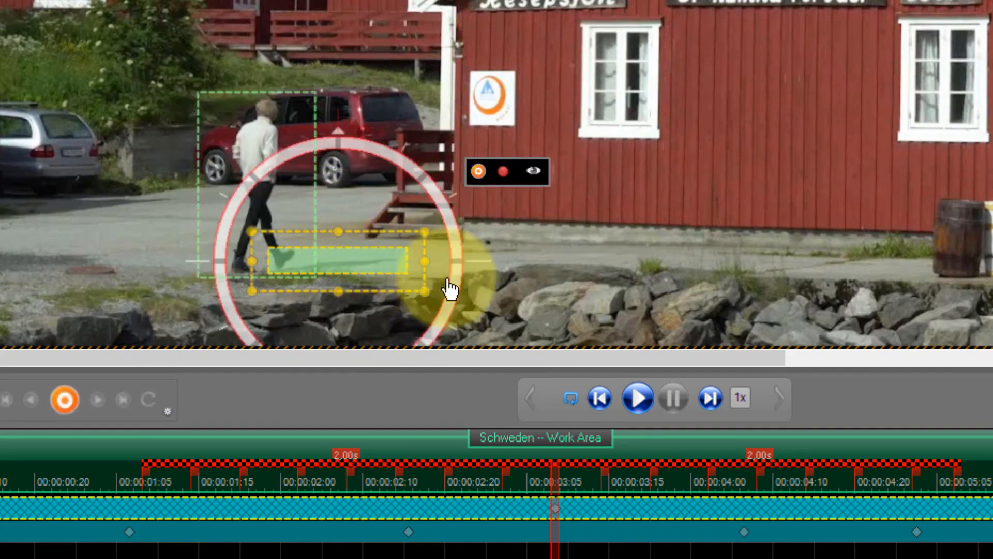
{"action": "left_click_drag", "start_coordinate": [460, 288], "coordinate": [461, 273]}
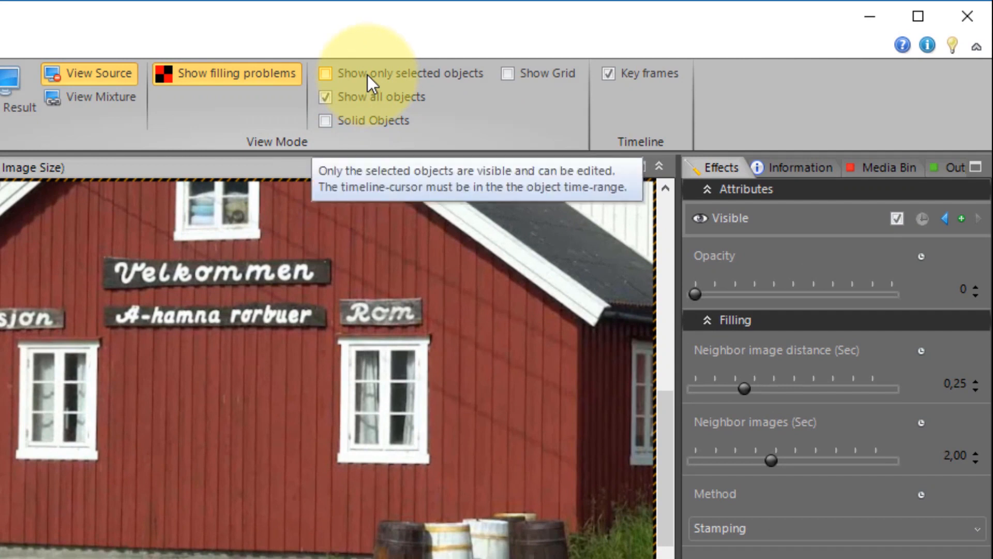
- Show only the selected shadow rectangle and Teach-In track it back to 00:00:00:15
{"action": "left_click", "coordinate": [367, 74]}
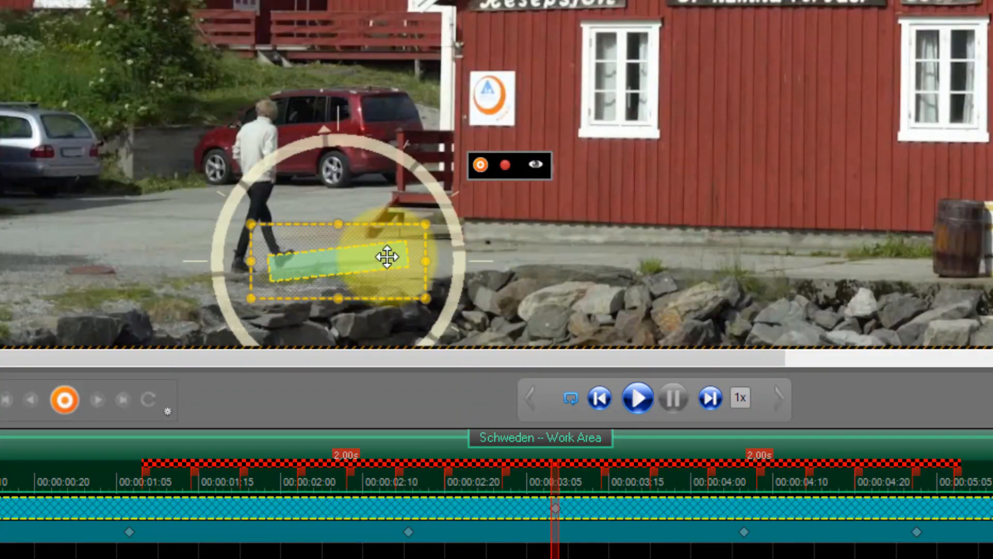
{"action": "left_click", "coordinate": [388, 262]}
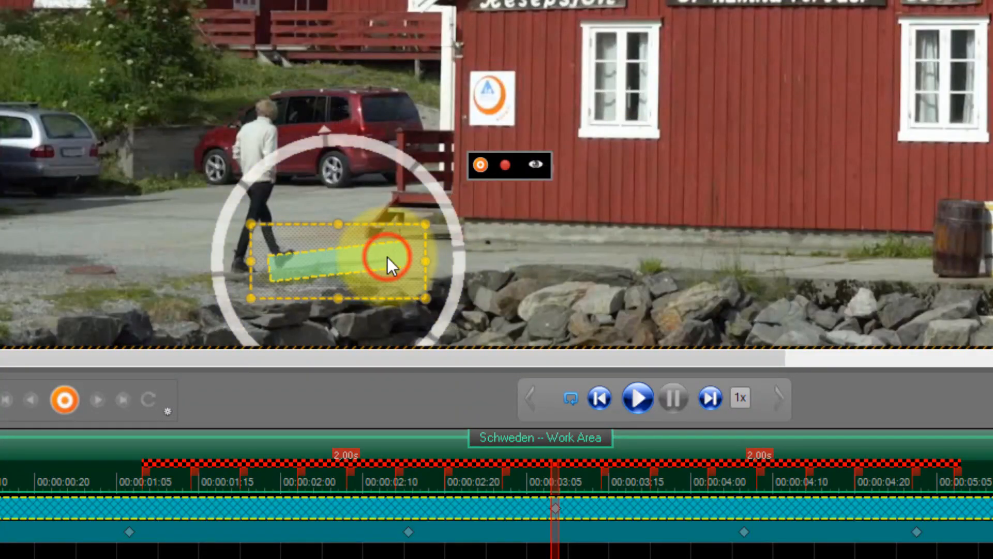
{"action": "left_click", "coordinate": [506, 165]}
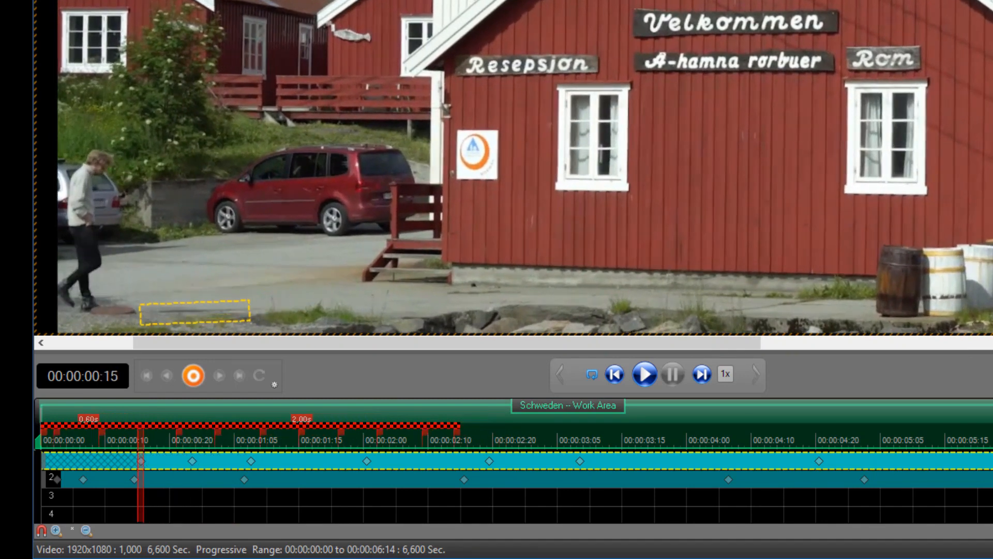
- Widen the shadow tracking box twice with Shift+Right, then return the playhead to 00:00:00:00
{"action": "key", "text": "shift+Right"}
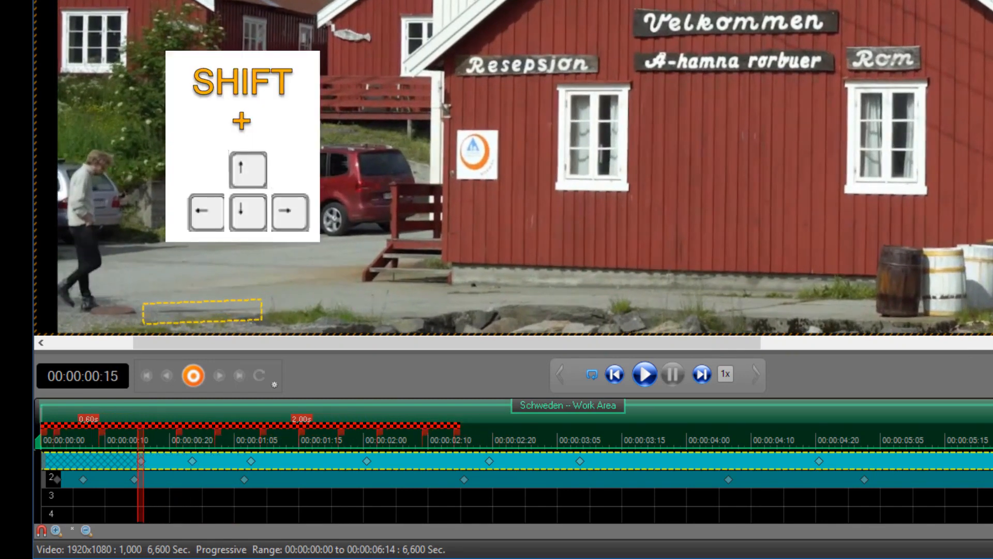
{"action": "key", "text": "shift+Right"}
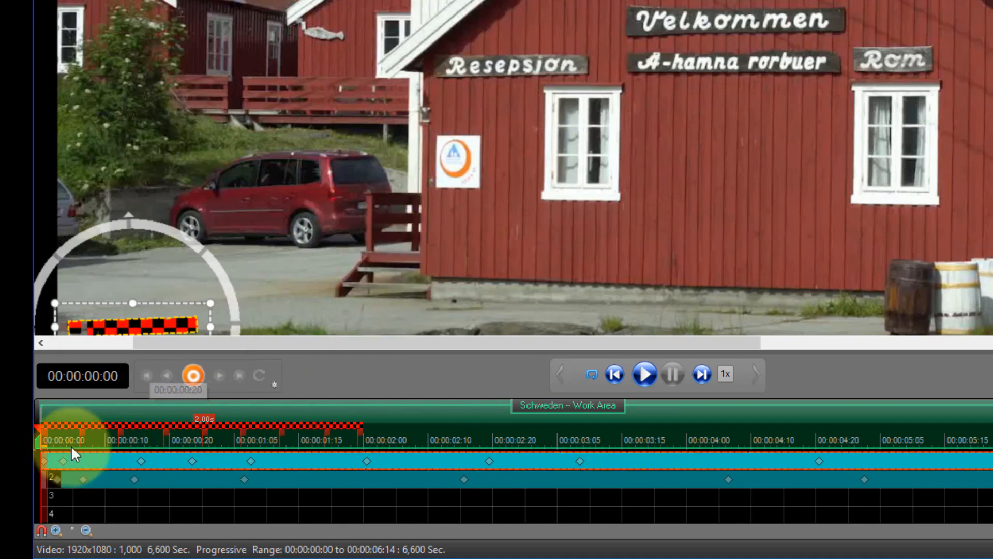
{"action": "left_click_drag", "start_coordinate": [71, 453], "coordinate": [157, 418]}
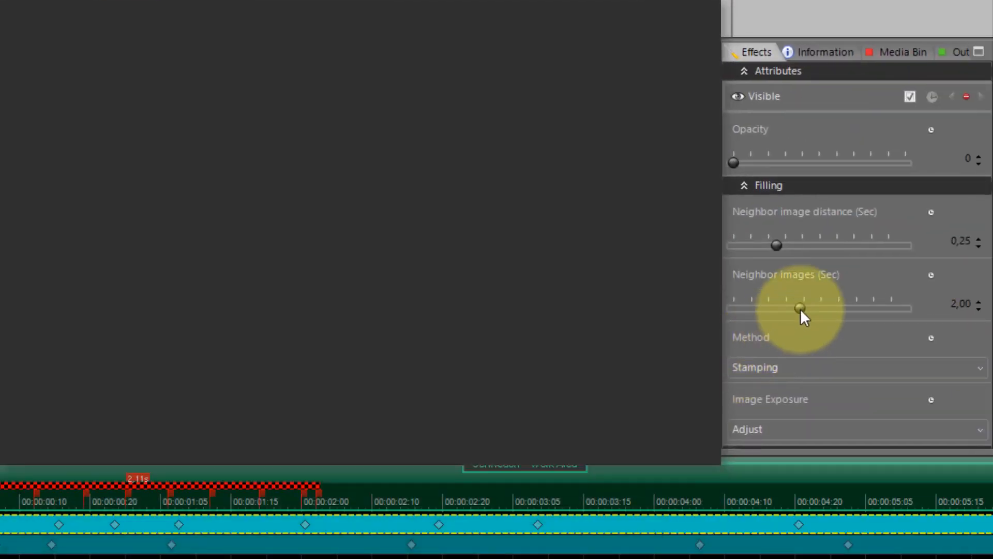
- Raise the Filling setting Neighbor images (Sec) from 2,00 to 3,42
{"action": "left_click_drag", "start_coordinate": [799, 309], "coordinate": [860, 308]}
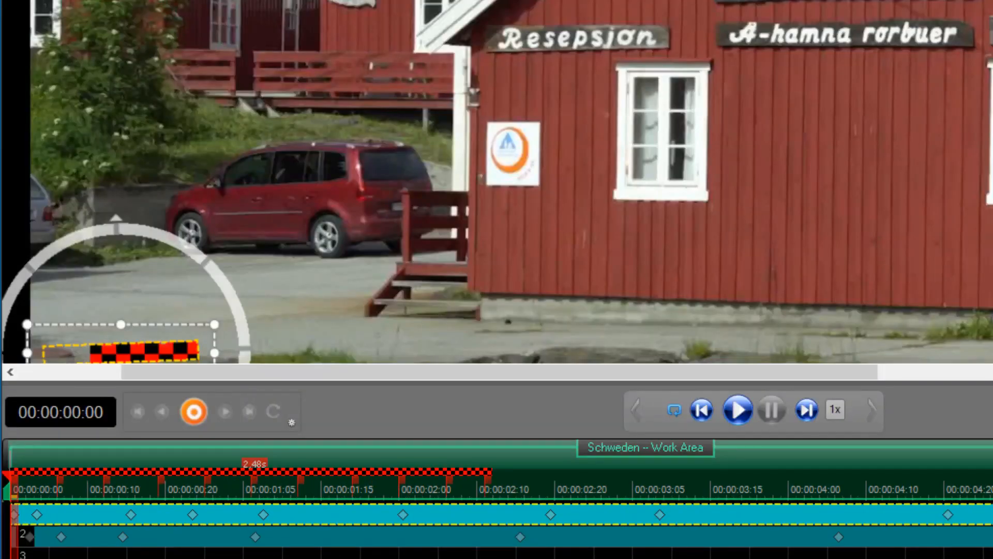